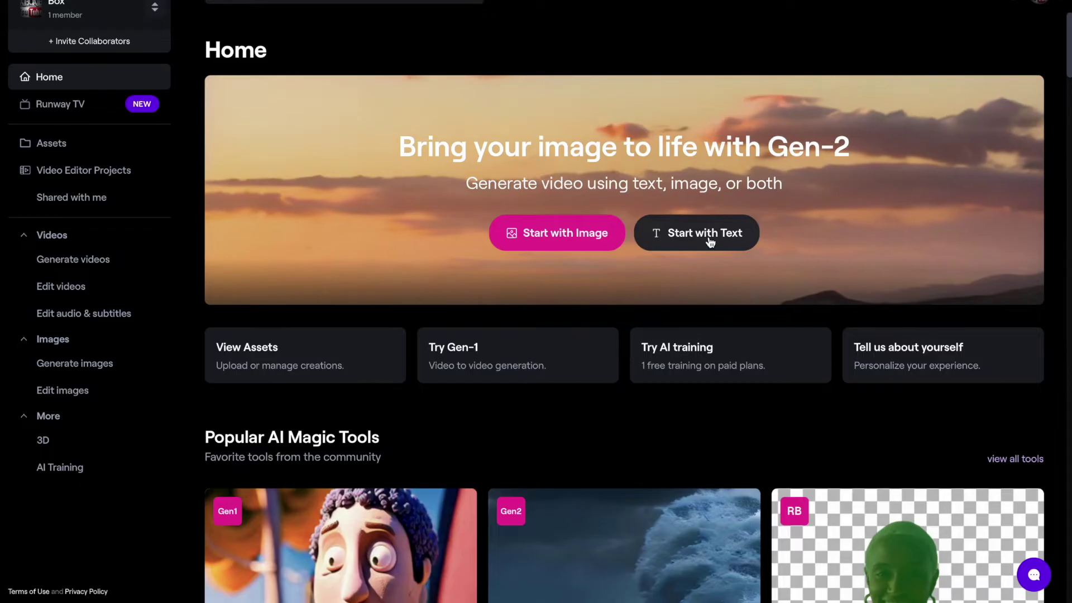
Choose 'Start with Text' on the Home page to begin a Gen-2 text-to-video generation
{"action": "left_click", "coordinate": [711, 240]}
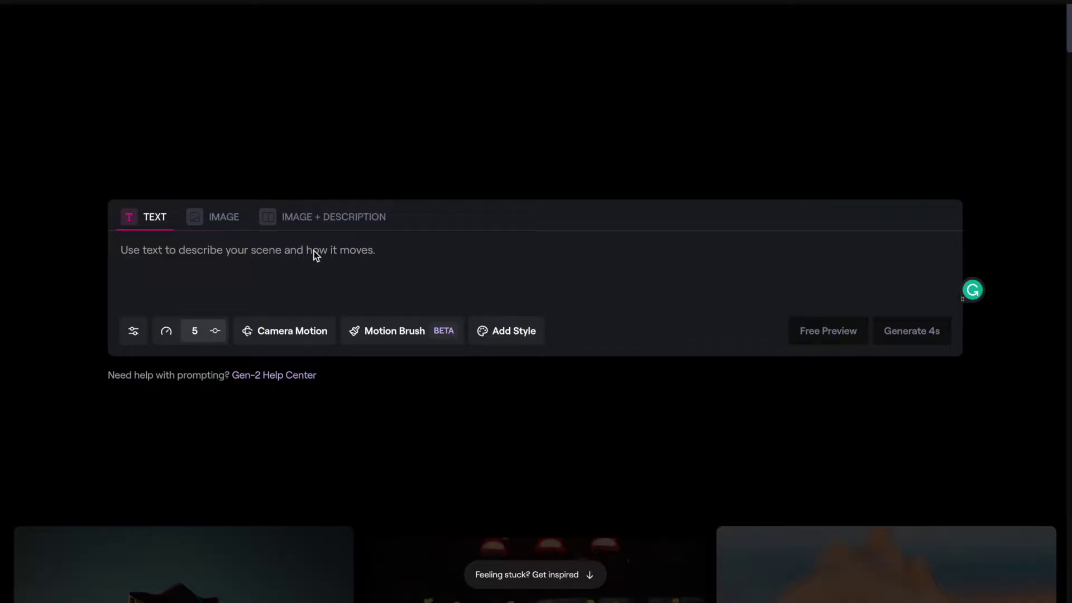
Start the video prompt by typing the featured actor's name
{"action": "type", "text": "mel gi"}
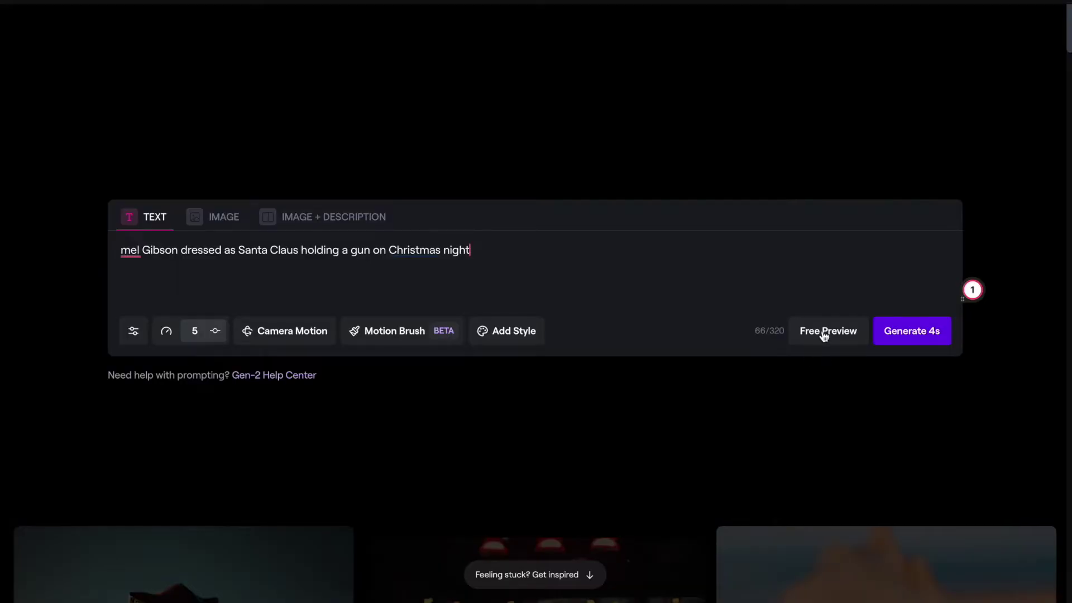
Generate four Free Preview stills of the actor as Santa Claus holding a gun on Christmas night
{"action": "left_click", "coordinate": [821, 333]}
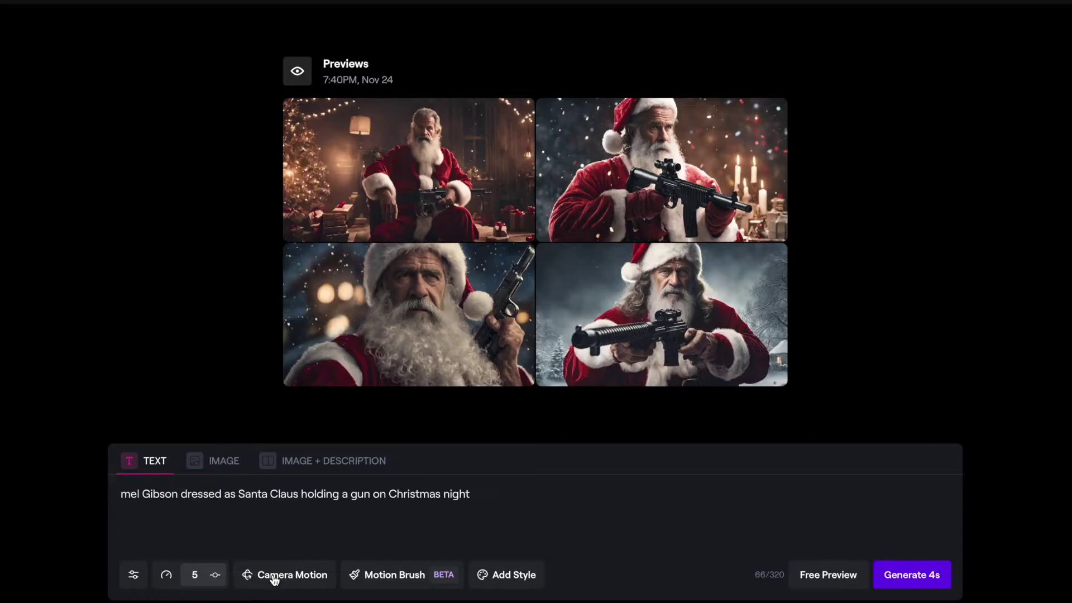
{"action": "left_click", "coordinate": [274, 579]}
Set the camera motion to Zoom in with speed 8.7
{"action": "left_click", "coordinate": [295, 575]}
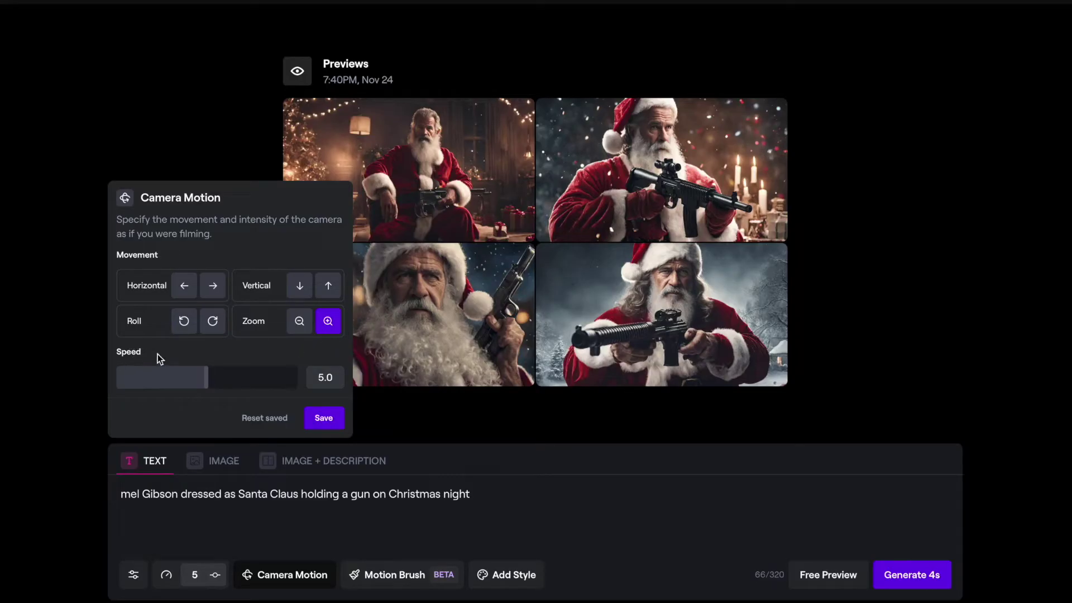
{"action": "left_click_drag", "start_coordinate": [206, 378], "coordinate": [293, 376]}
Save the zoom-in camera motion and browse the style presets without applying one
{"action": "left_click", "coordinate": [324, 419]}
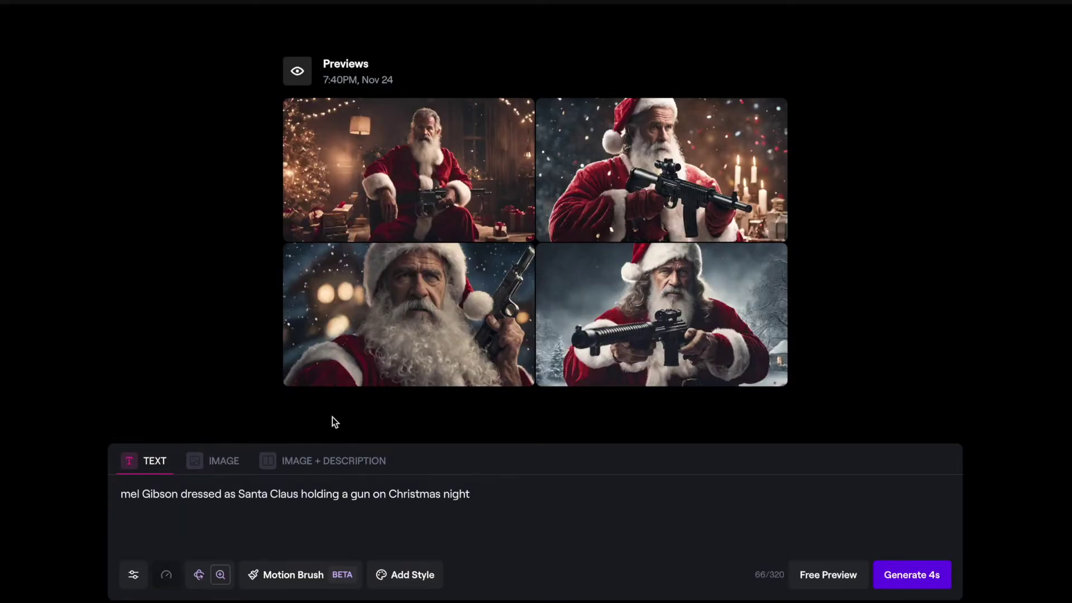
{"action": "left_click", "coordinate": [413, 575]}
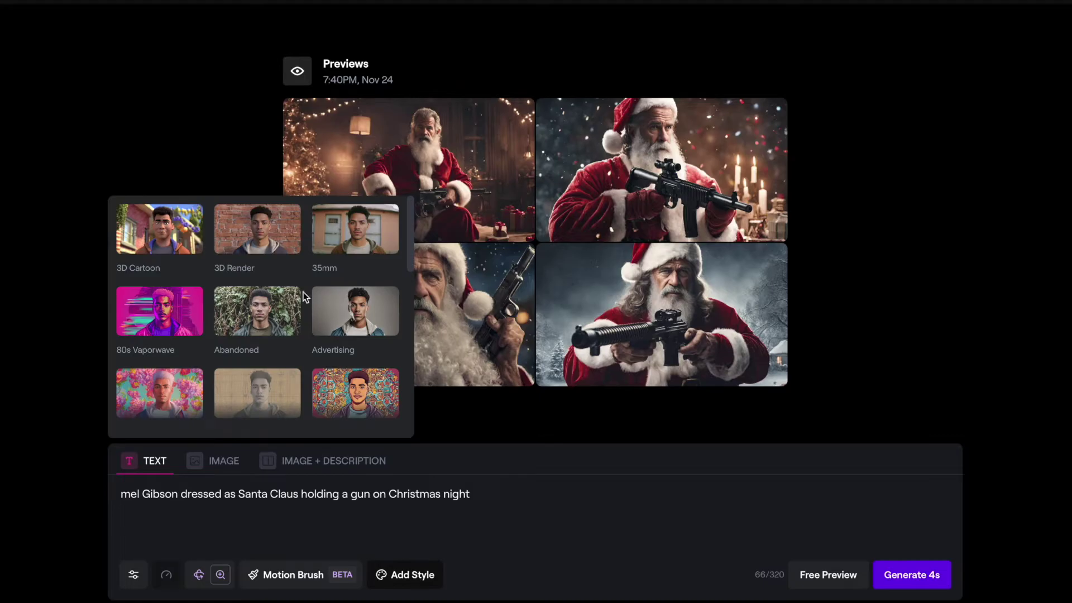
{"action": "scroll", "coordinate": [303, 292], "scroll_direction": "down", "scroll_amount": 2}
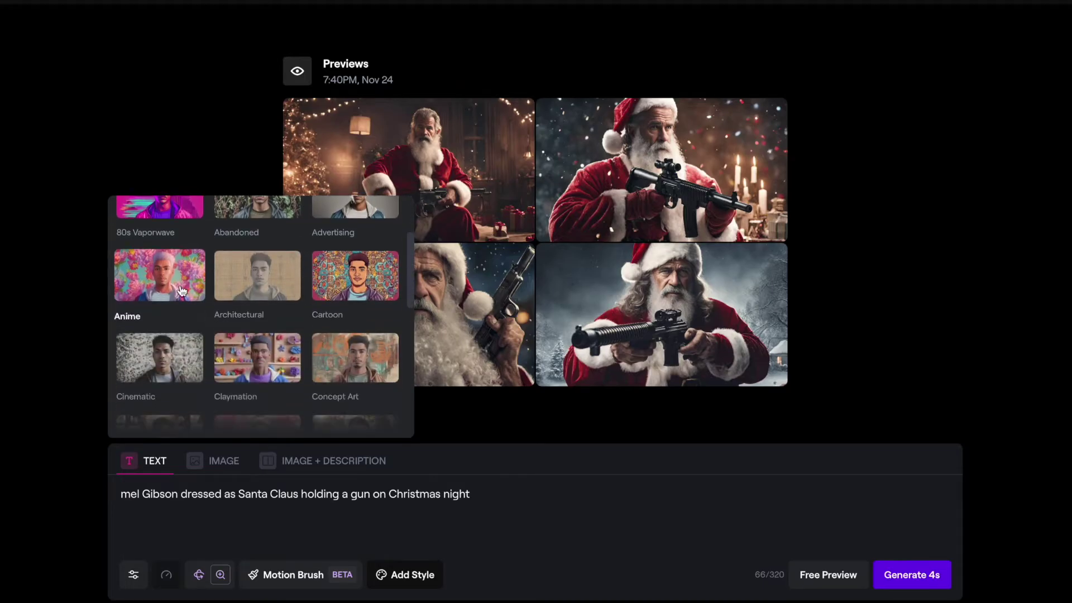
{"action": "scroll", "coordinate": [187, 359], "scroll_direction": "down", "scroll_amount": 1}
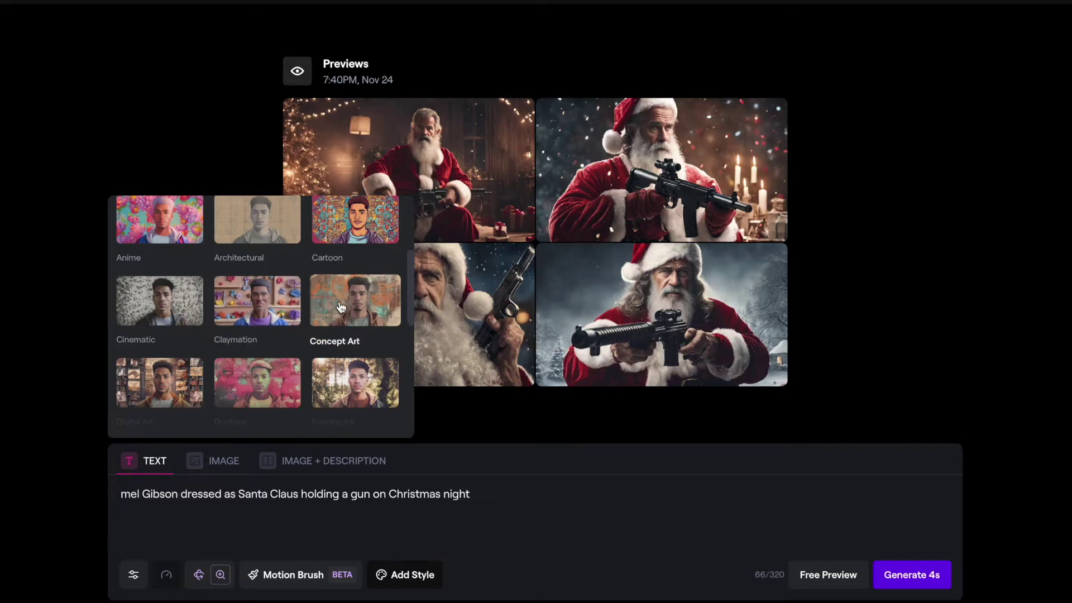
{"action": "scroll", "coordinate": [340, 306], "scroll_direction": "down", "scroll_amount": 1}
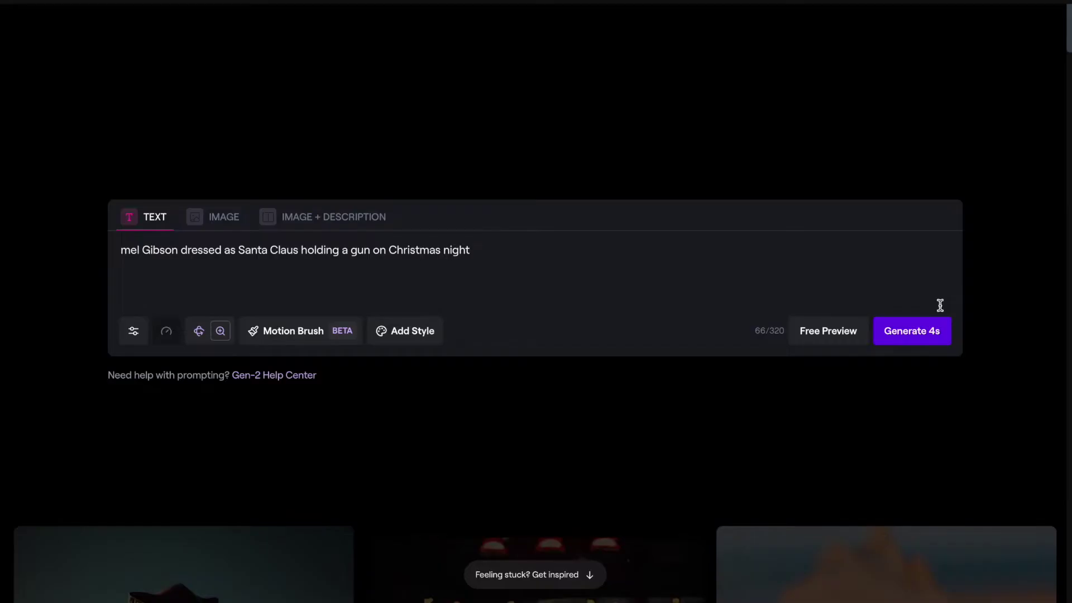
Generate the 4-second Gen-2 video of Santa Claus aiming a pistol at the viewer
{"action": "left_click", "coordinate": [929, 330]}
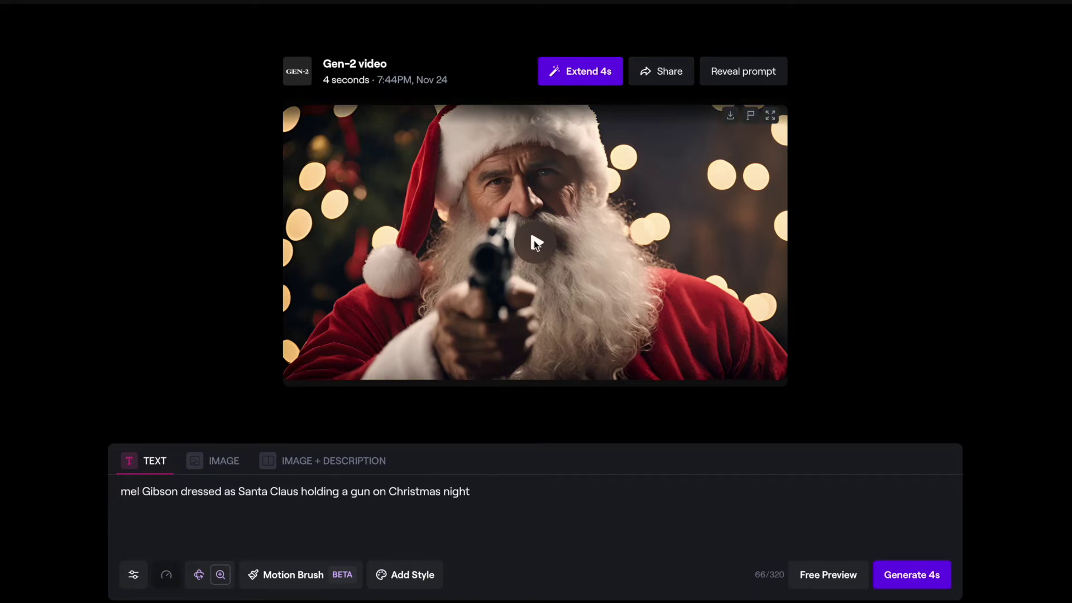
{"action": "left_click", "coordinate": [528, 226]}
{"action": "scroll", "coordinate": [528, 227], "scroll_direction": "down", "scroll_amount": 1}
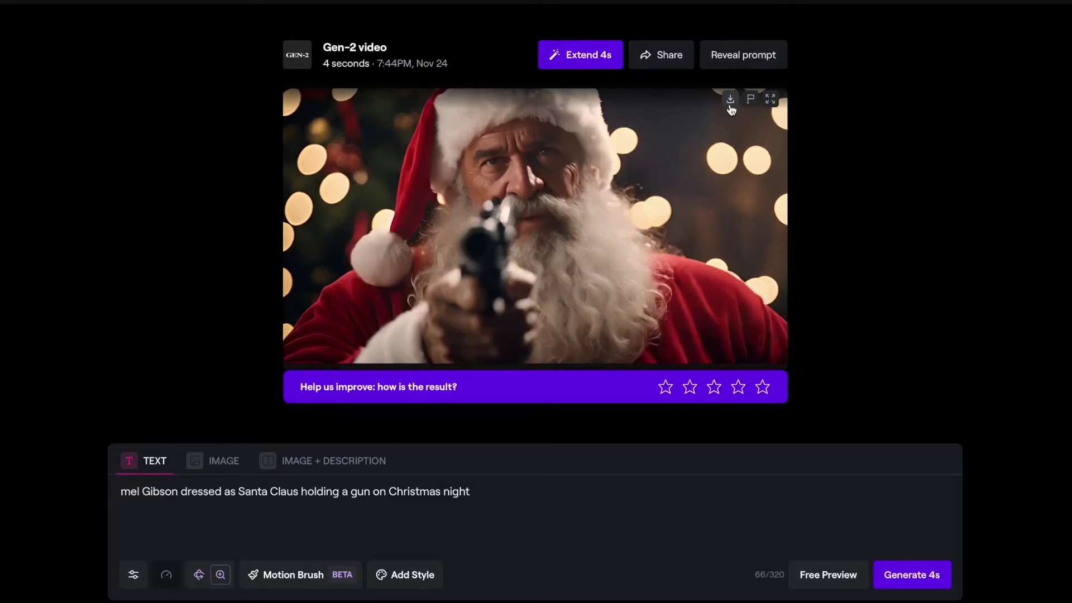
Download the generated Santa clip and save it to the Desktop
{"action": "left_click", "coordinate": [730, 100]}
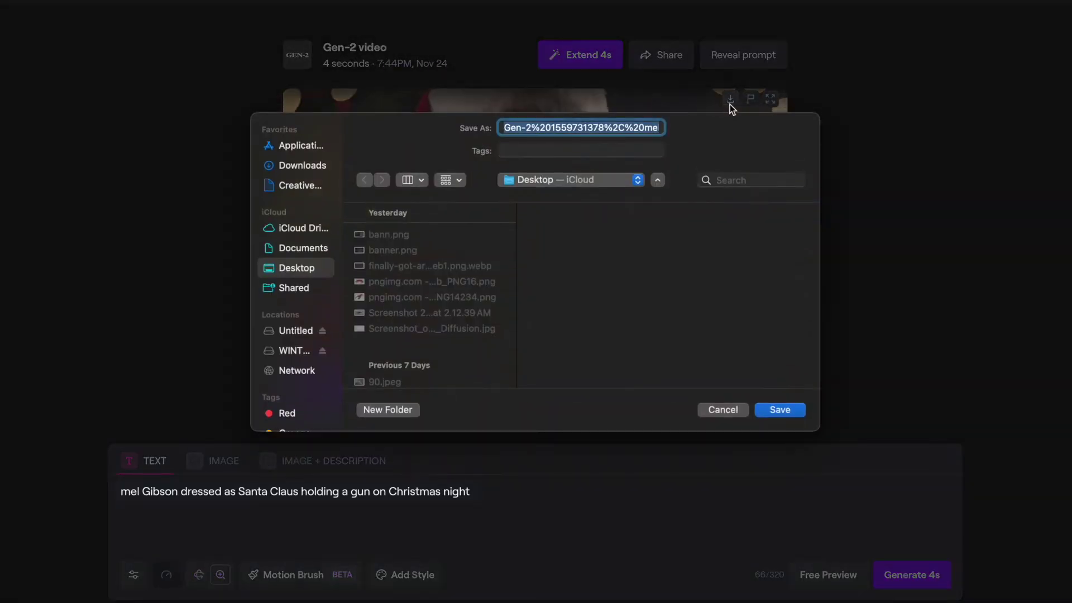
{"action": "left_click", "coordinate": [778, 409]}
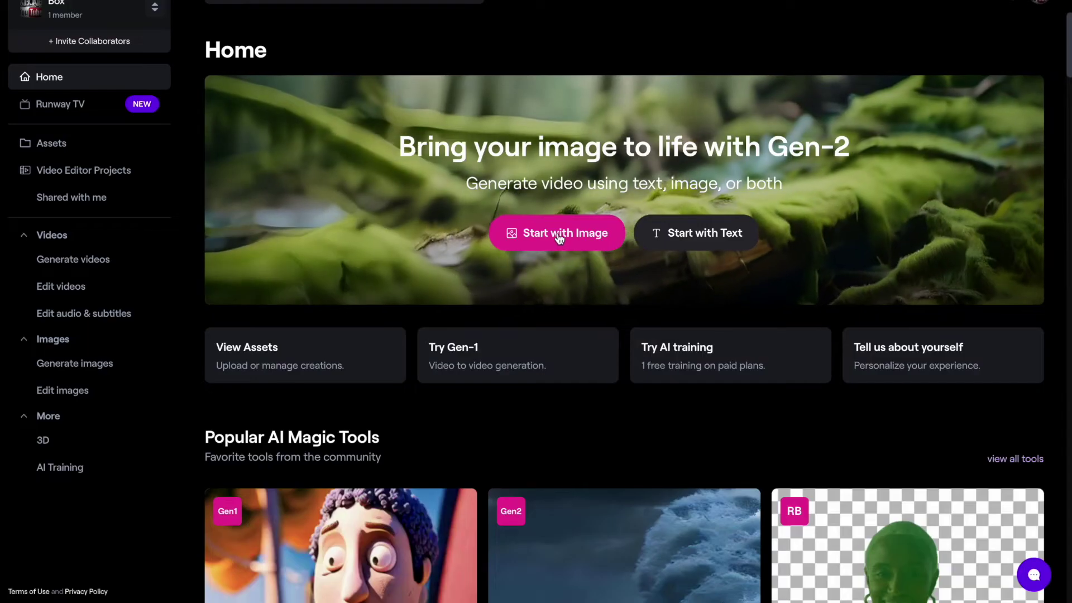
Choose 'Start with Image' to begin a new image-based Gen-2 generation
{"action": "left_click", "coordinate": [558, 233]}
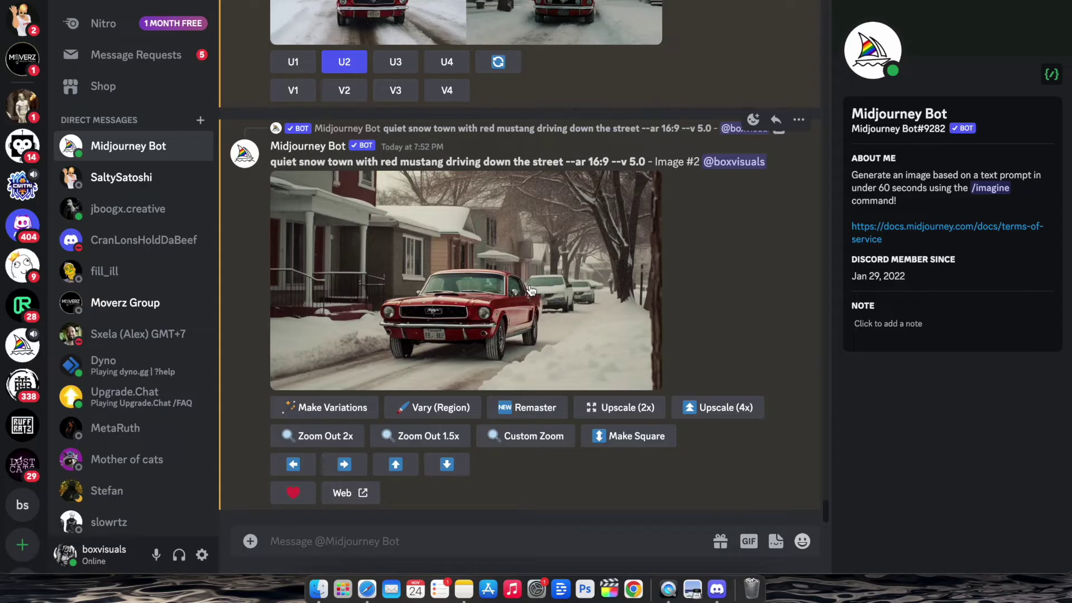
Copy the upscaled Midjourney image of the red Mustang on the snowy street
{"action": "right_click", "coordinate": [530, 290]}
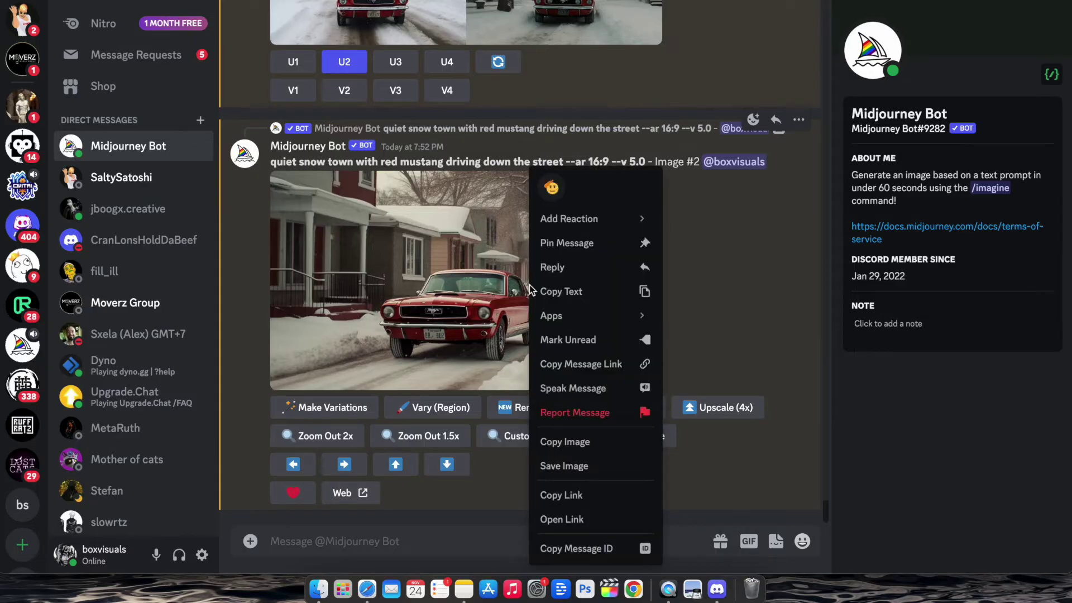
{"action": "left_click", "coordinate": [582, 443]}
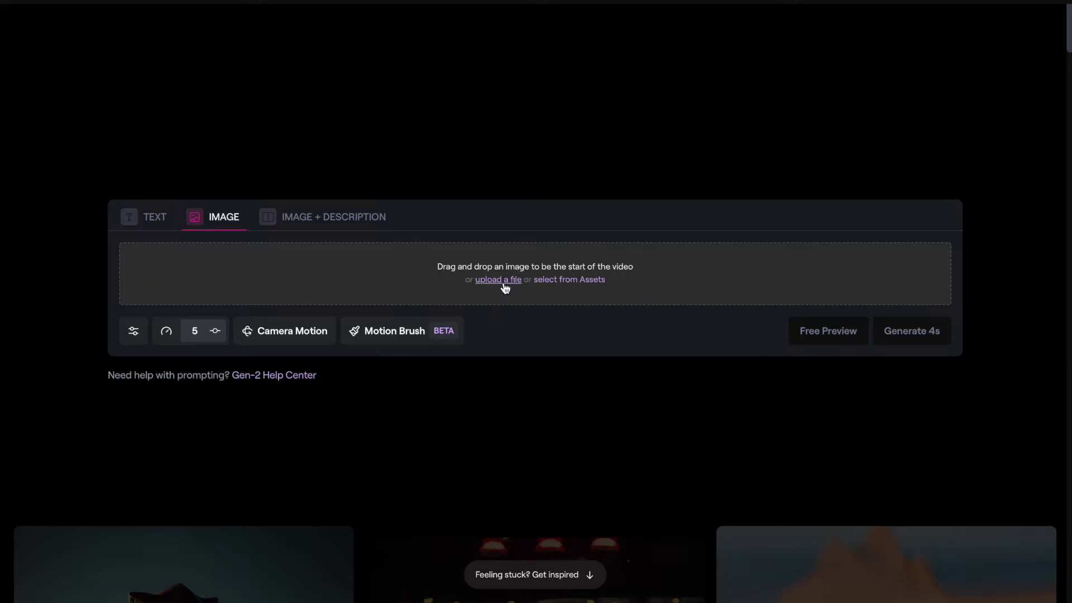
Upload the snowy-street Mustang PNG from Downloads, then check the Camera Motion and General Motion settings
{"action": "left_click", "coordinate": [504, 284]}
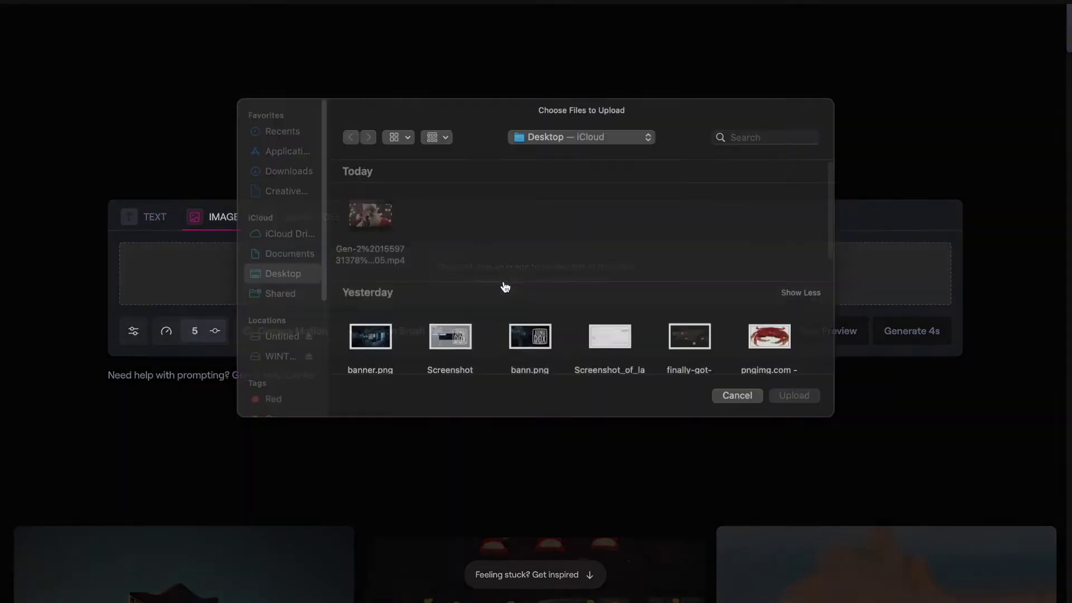
{"action": "left_click", "coordinate": [285, 187]}
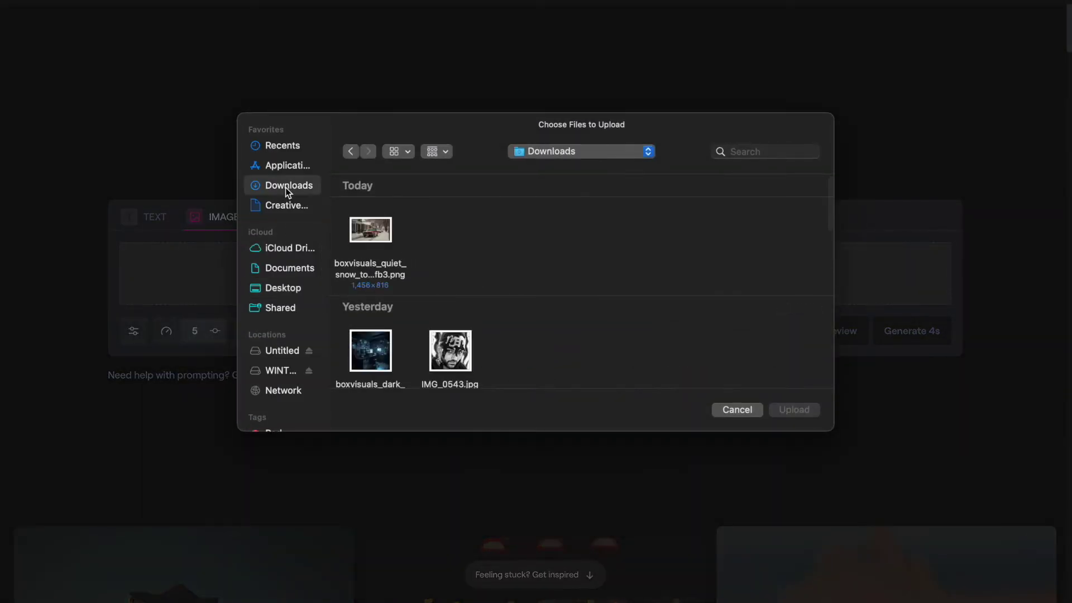
{"action": "left_click", "coordinate": [370, 229]}
{"action": "left_click", "coordinate": [790, 407]}
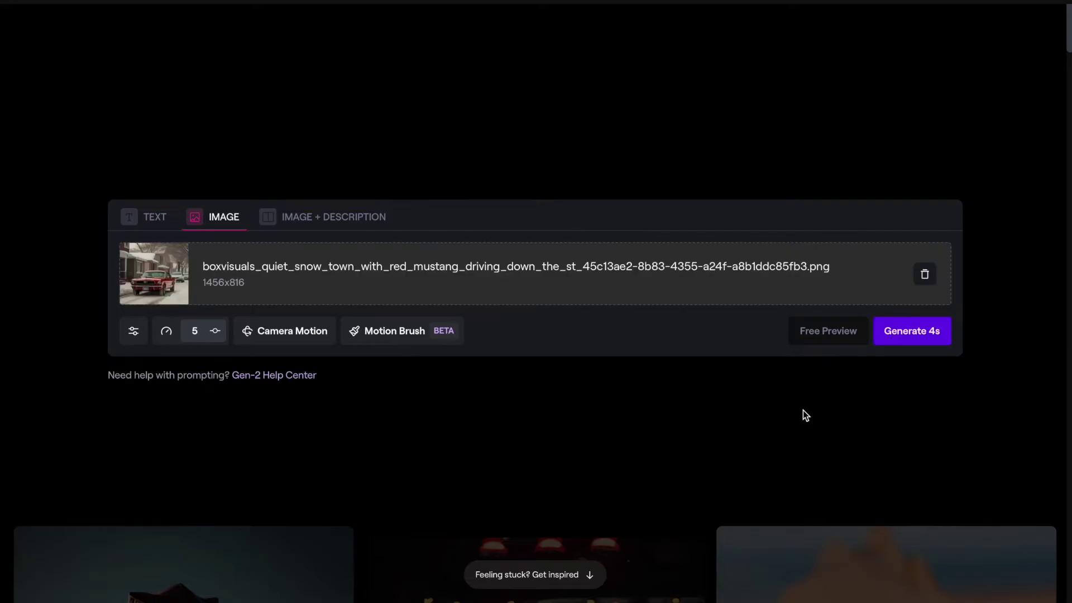
{"action": "left_click", "coordinate": [281, 334]}
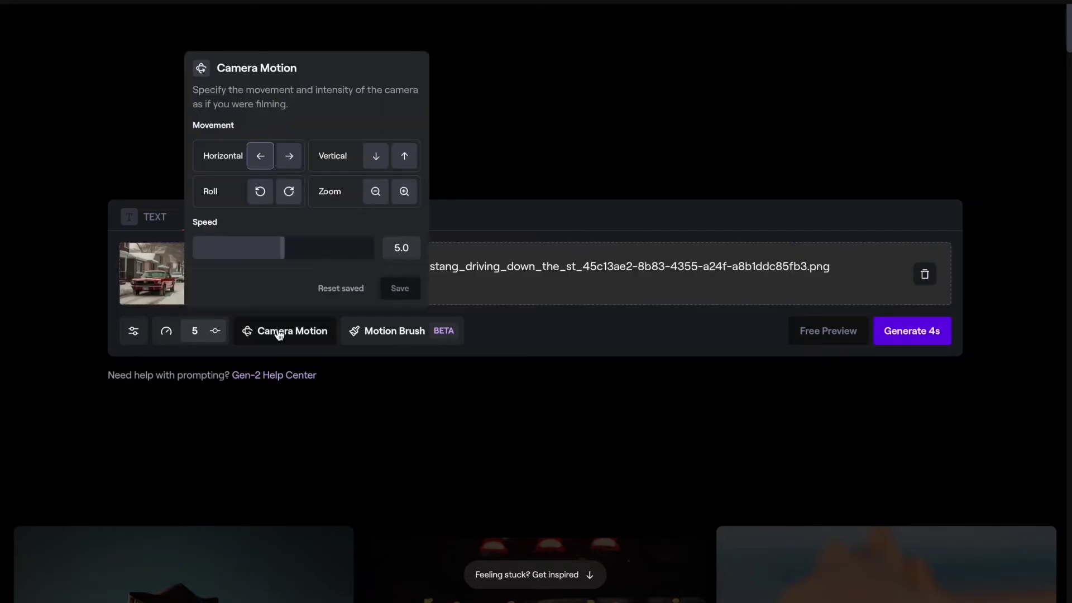
{"action": "left_click", "coordinate": [165, 333]}
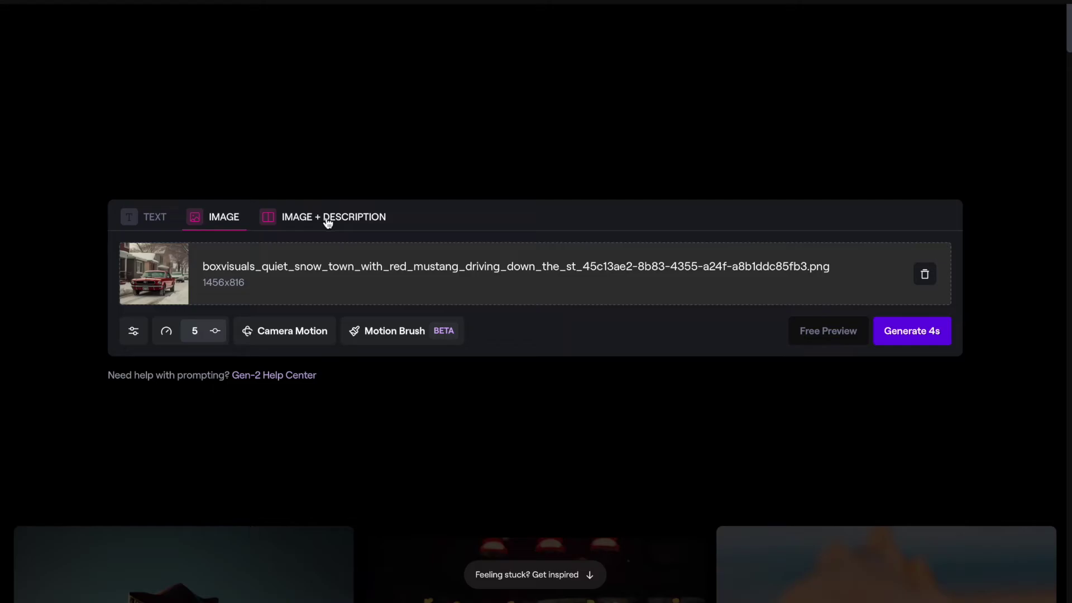
Describe the image as 'red mustang driving forward on a snowy street' and apply a Zoom out camera move
{"action": "left_click", "coordinate": [328, 220]}
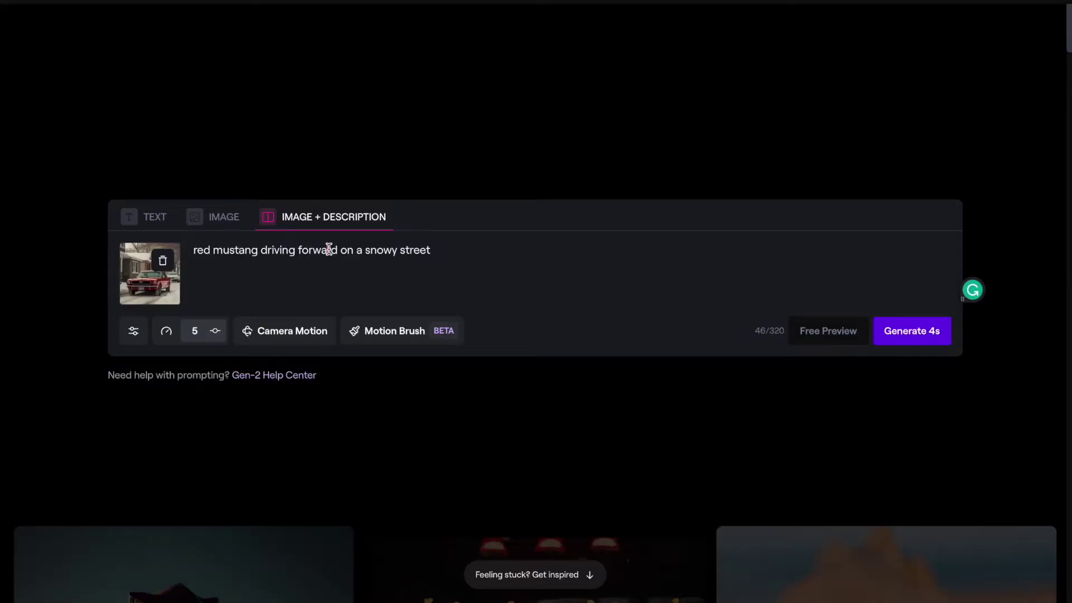
{"action": "left_click", "coordinate": [284, 335]}
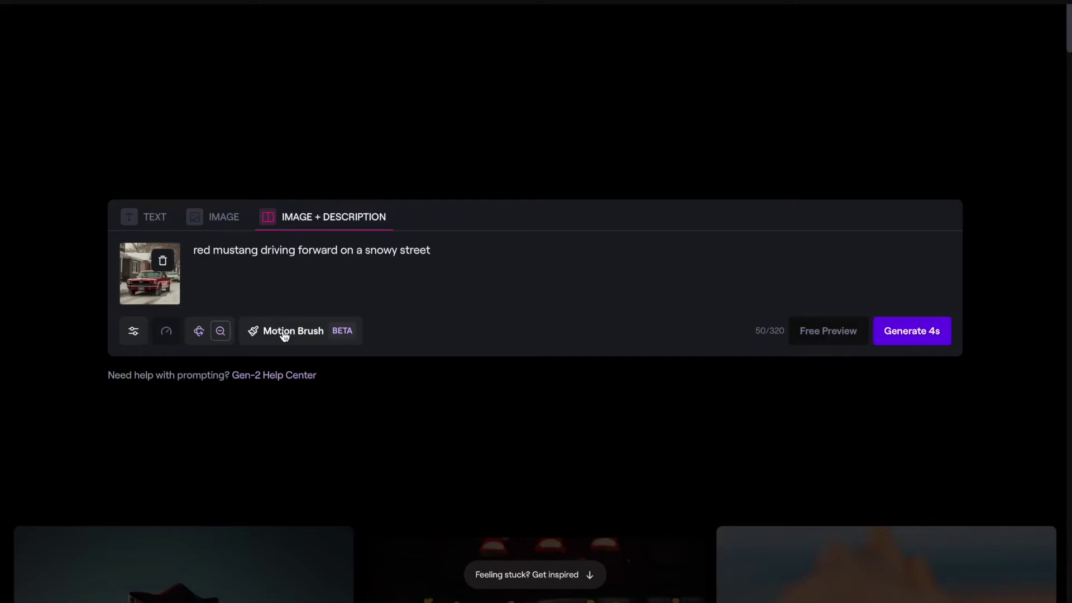
Paint a Motion Brush stroke over the red Mustang's front-left wheel area
{"action": "left_click", "coordinate": [285, 335]}
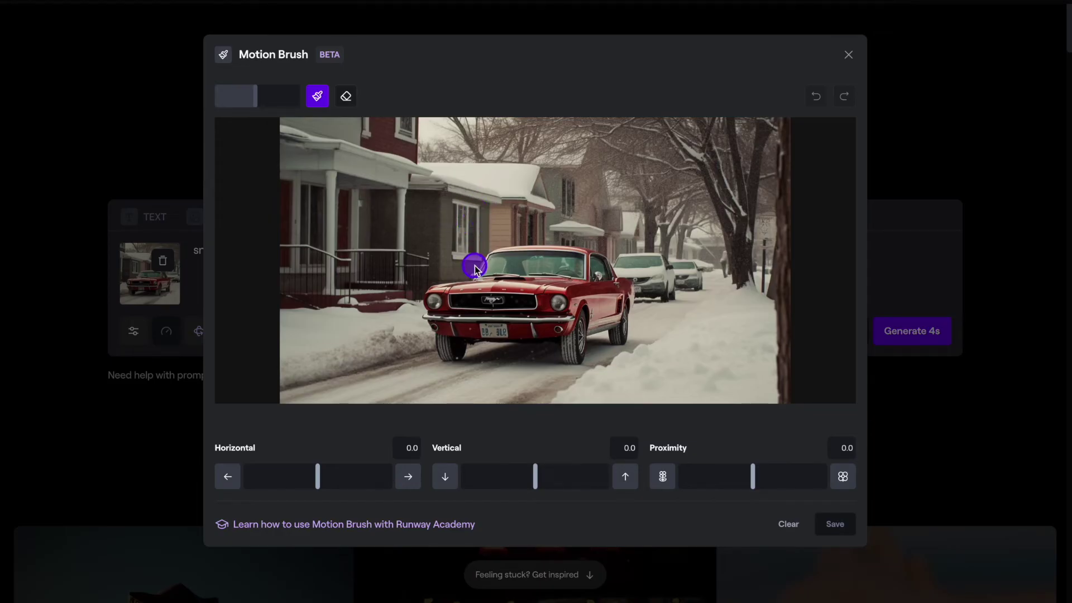
{"action": "left_click_drag", "start_coordinate": [446, 356], "coordinate": [437, 323]}
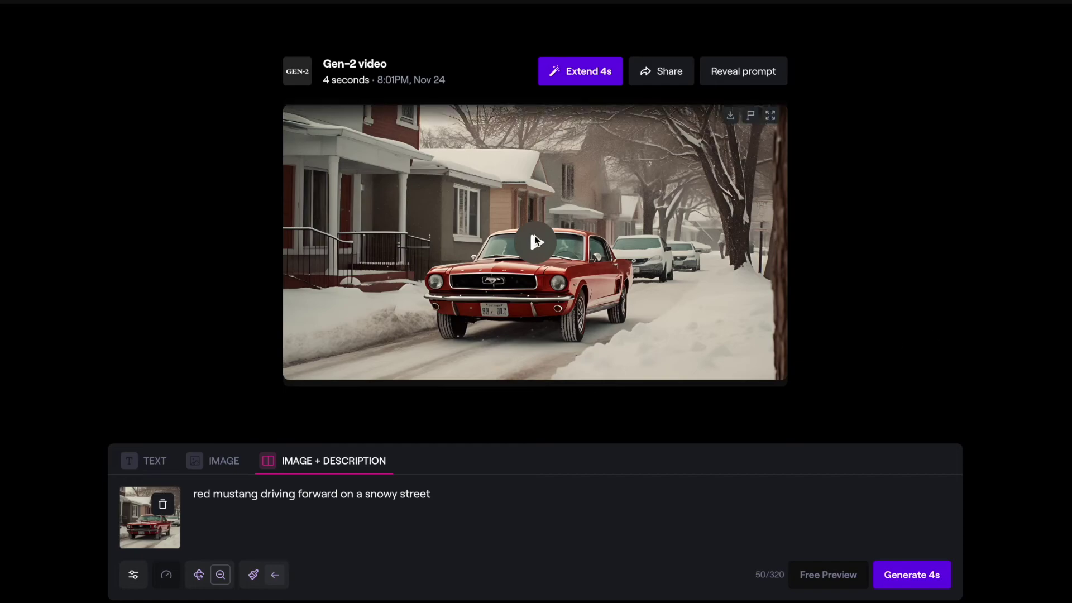
Play back the generated 4-second Mustang snowy-street video
{"action": "left_click", "coordinate": [535, 238]}
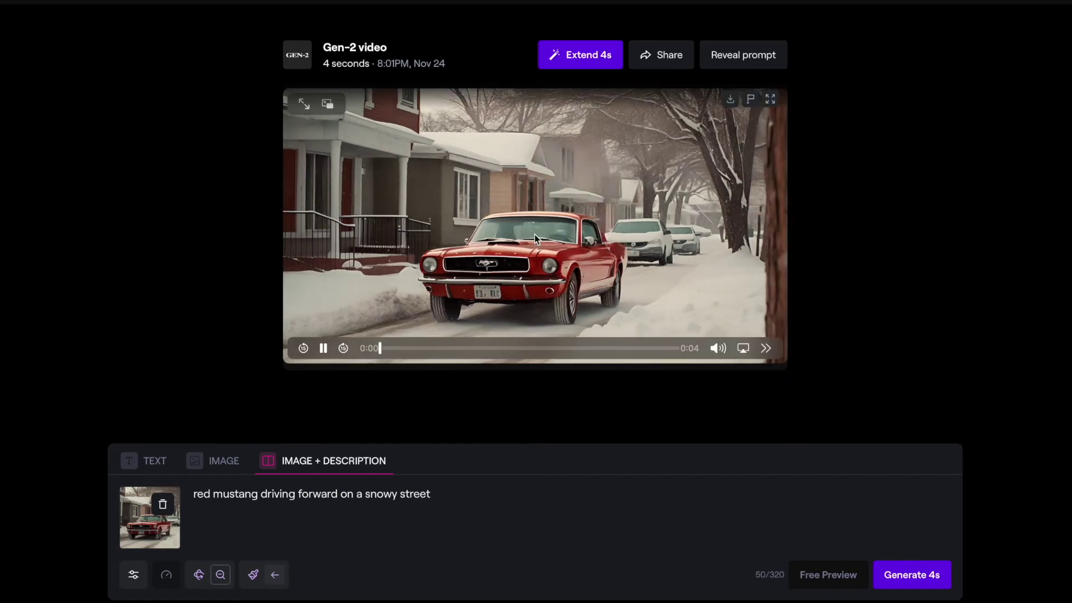